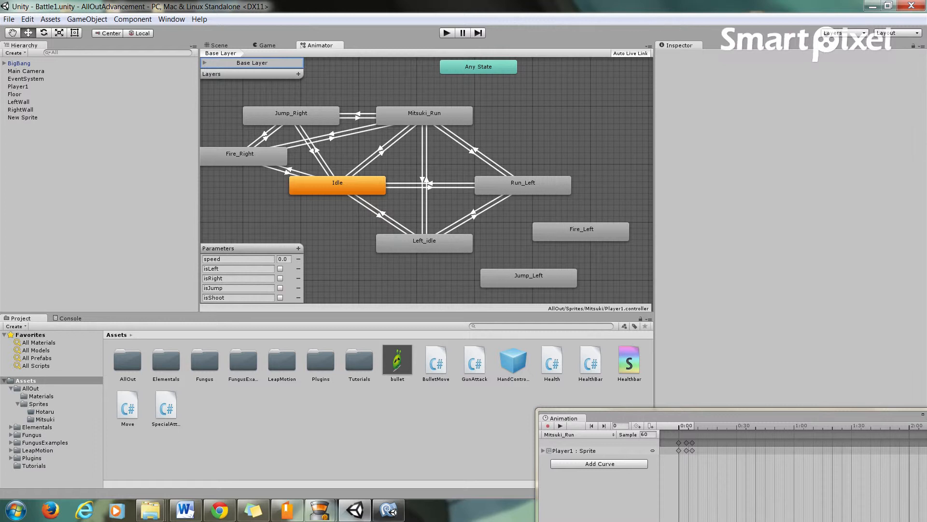
Create an animation clip named New Animation and place its state below and beside the Any State node
middle_click_drag(427, 159, 453, 181)
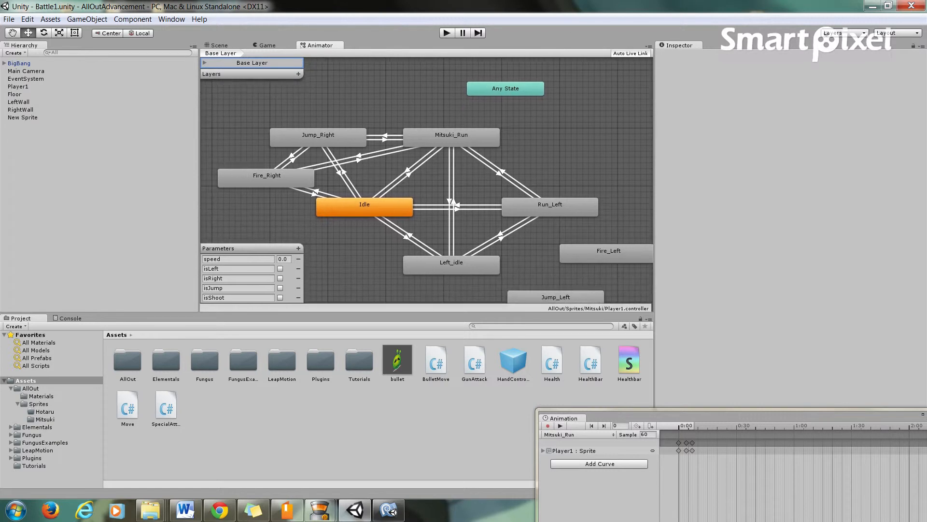
left_click(577, 434)
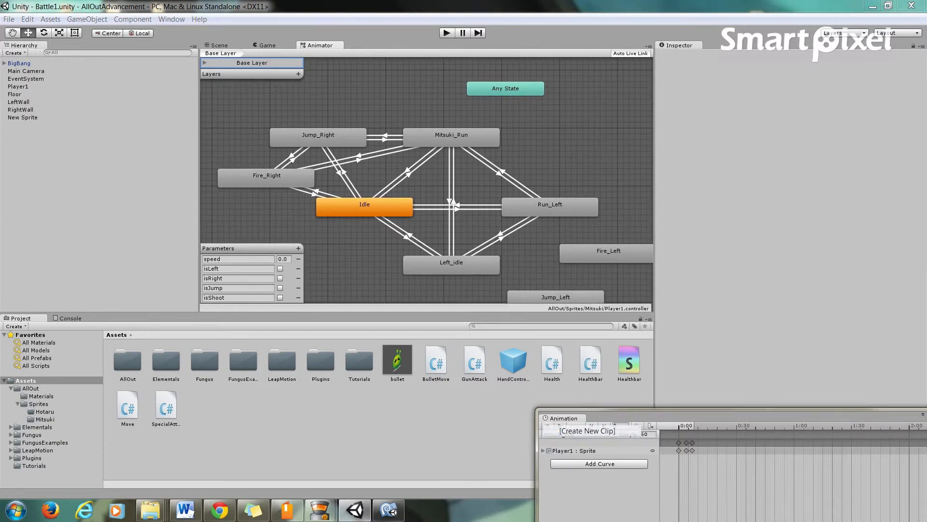
left_click(677, 429)
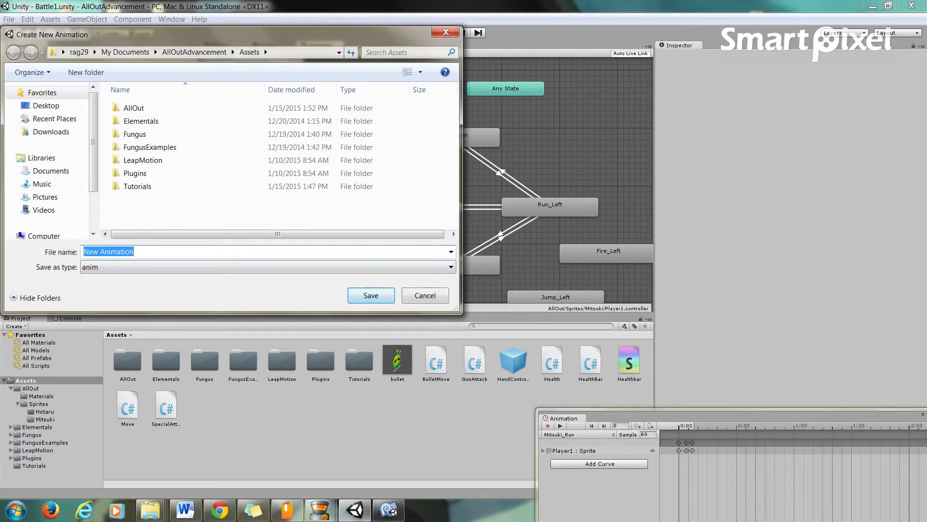
key("Return")
left_click_drag(625, 282, 585, 123)
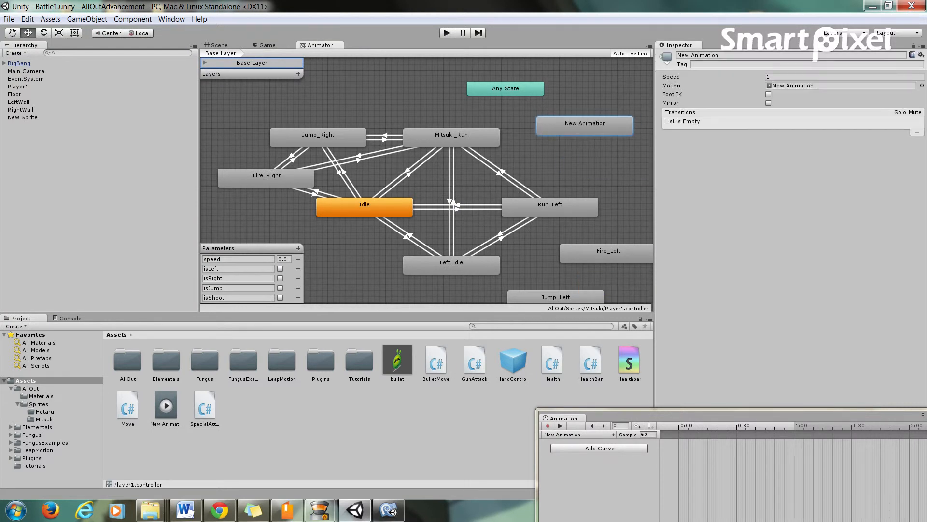
Undo the recent placement and delete the New Animation state from the Base Layer graph
key("ctrl+z")
key("ctrl+z")
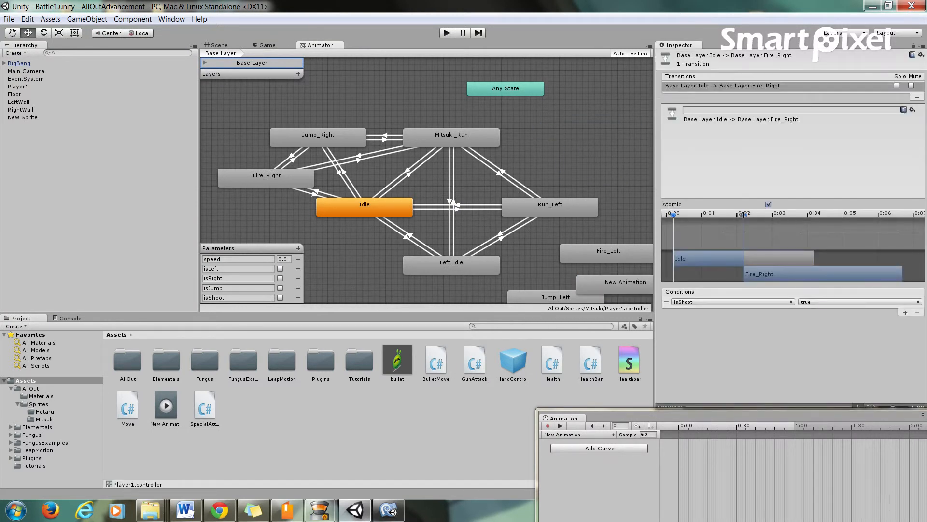
key("ctrl+z")
key("ctrl+z")
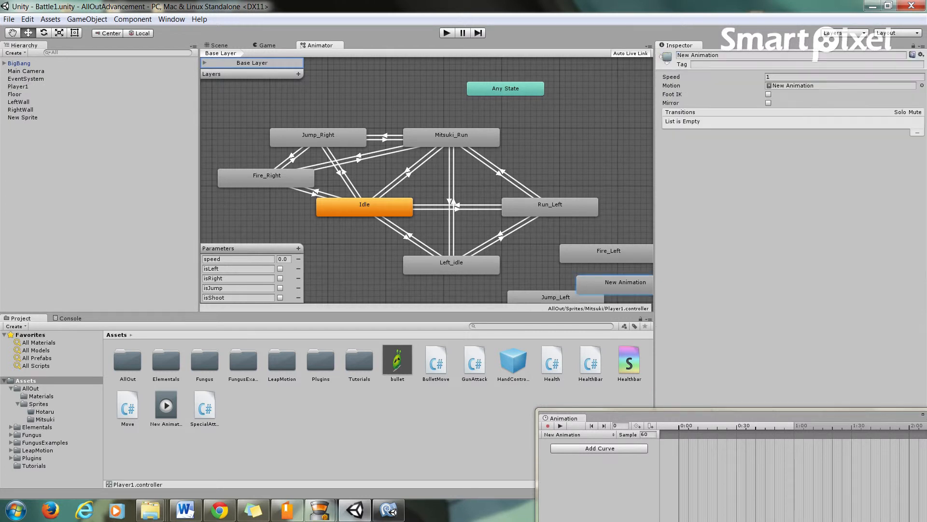
key("Delete")
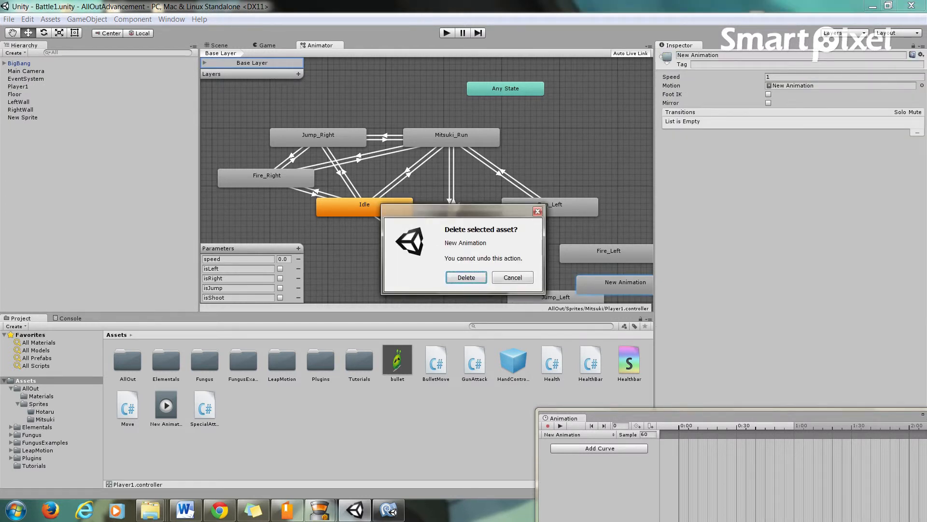
key("Return")
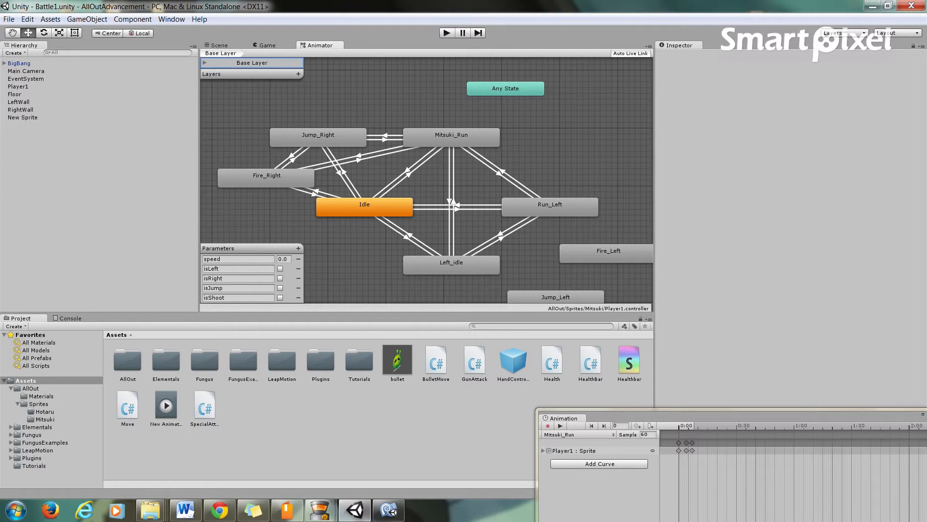
Inspect the Left_idle and Idle states, checking the transitions that lead out of Idle
right_click(384, 198)
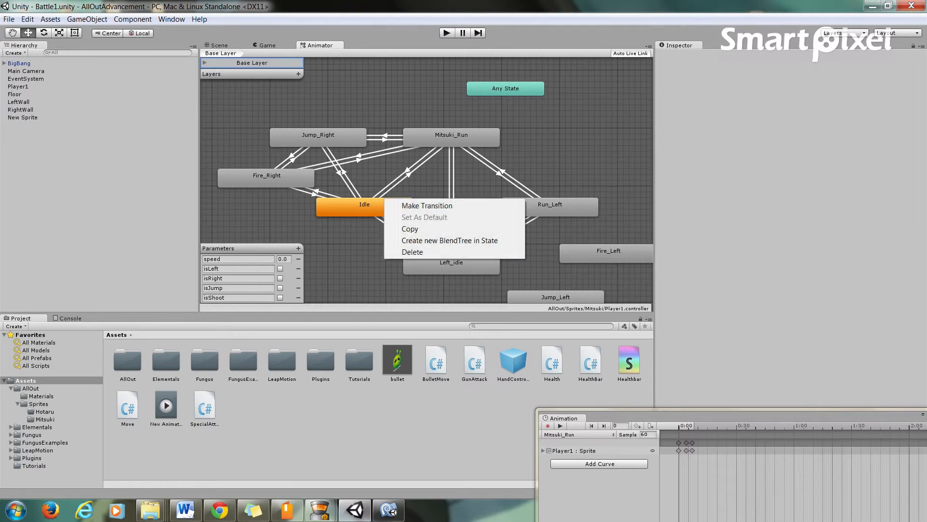
key("Escape")
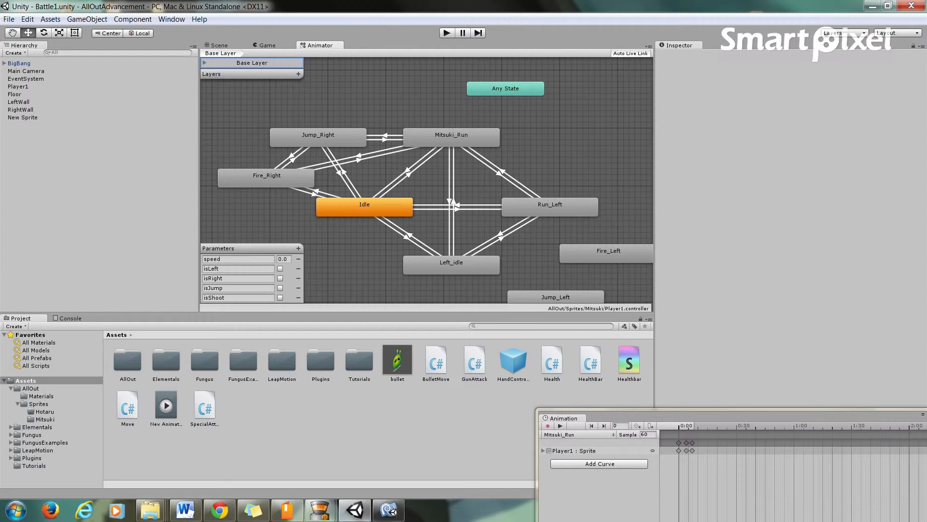
left_click(451, 265)
left_click(364, 207)
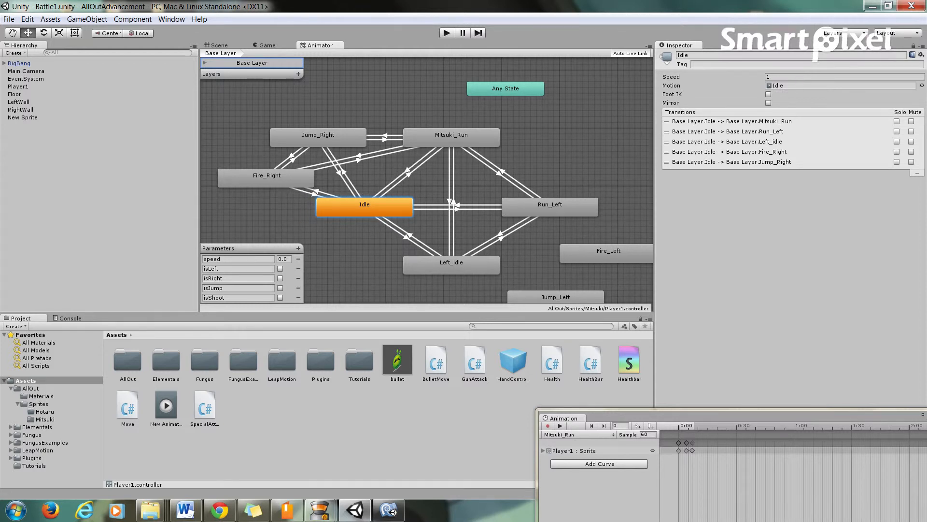
left_click(365, 207)
Show the scene, play-test it by moving the character left, and stop play mode
key("ctrl+1")
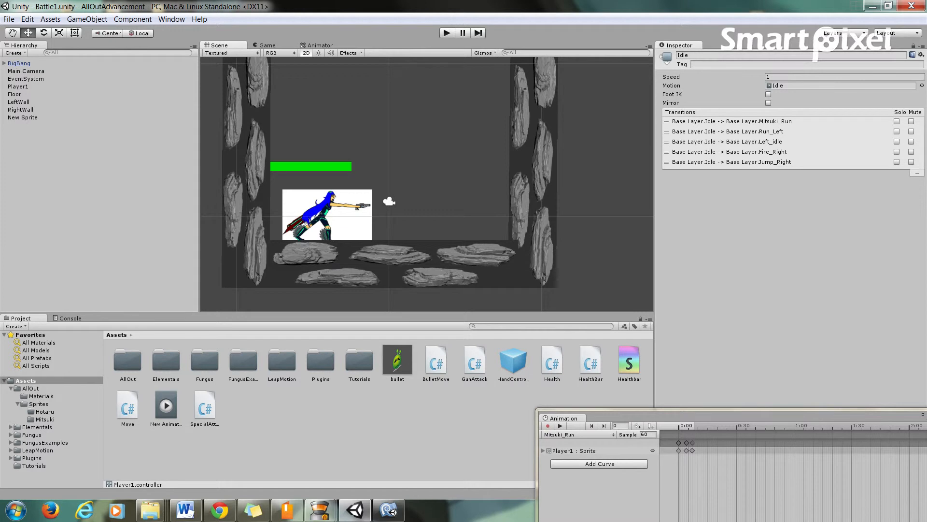
key("ctrl+p")
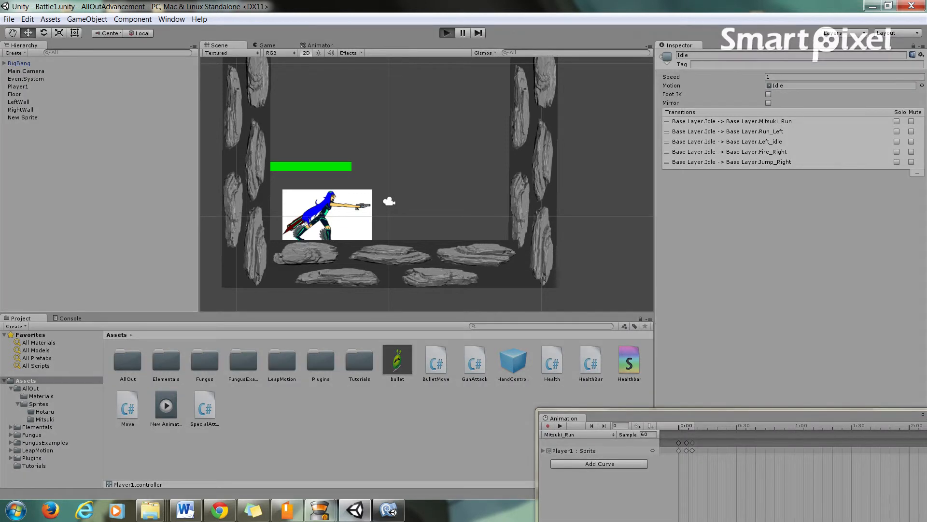
key("Left")
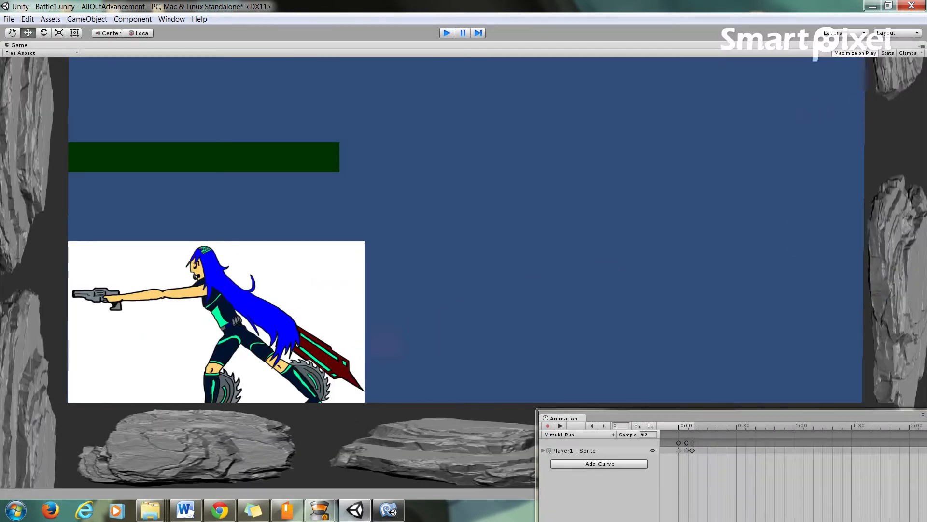
key("ctrl+p")
Move the floating Animation window slightly lower and maximize the editor window again
left_click_drag(464, 6, 226, 74)
left_click_drag(724, 413, 737, 453)
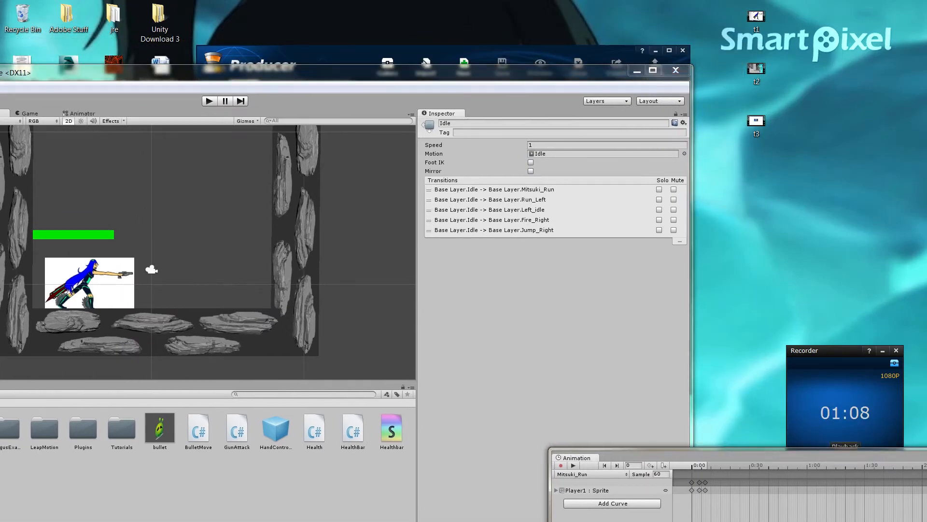
left_click(653, 70)
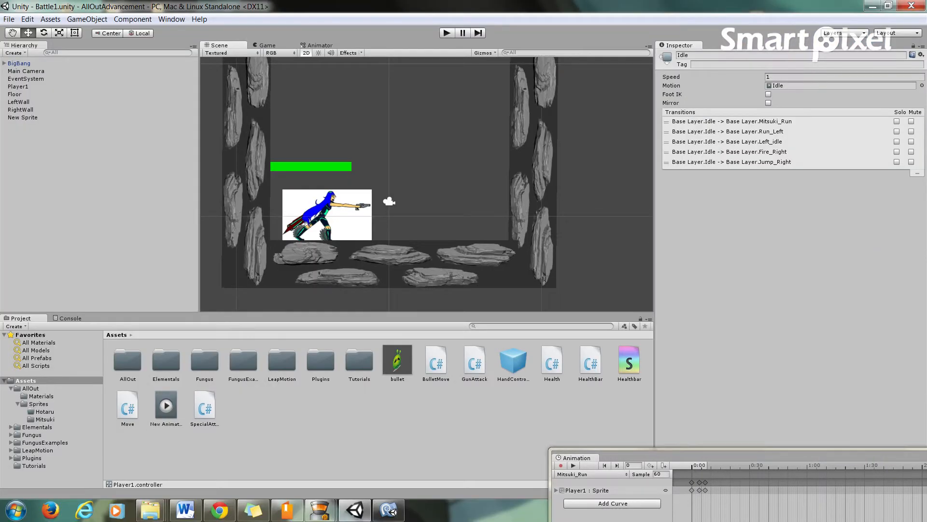
Return to the animator graph and examine Left_idle and the conditions on the Idle to Left_idle transition
left_click(319, 45)
middle_click_drag(362, 193, 641, 251)
right_click(647, 298)
left_click(456, 250)
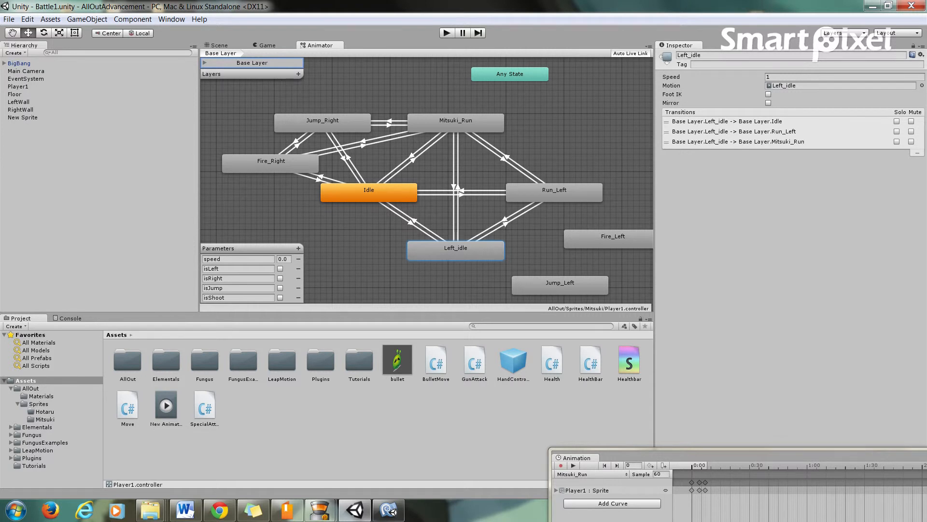
left_click(411, 222)
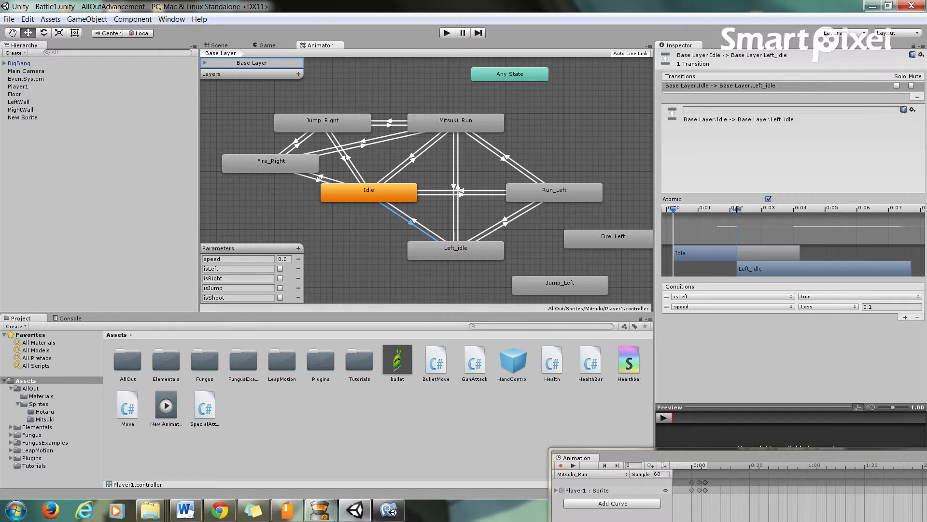
left_click(891, 306)
left_click(872, 307)
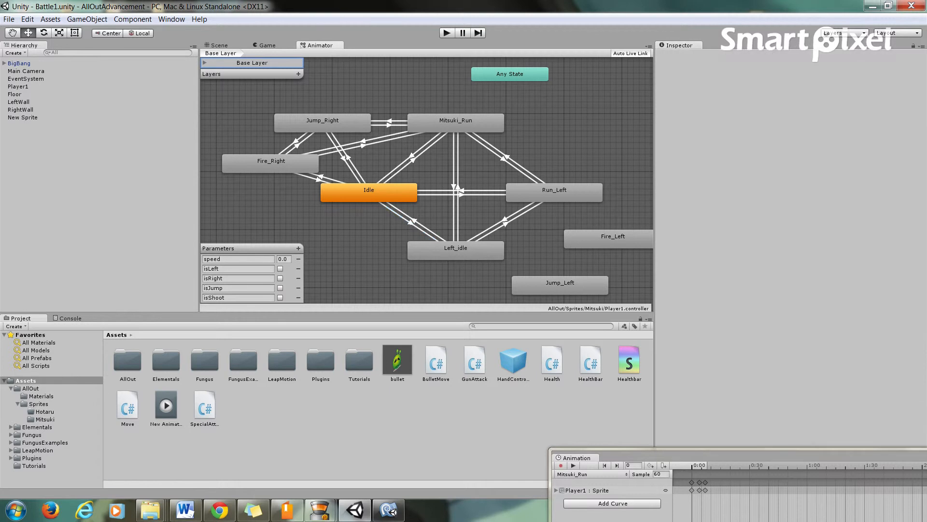
left_click(411, 222)
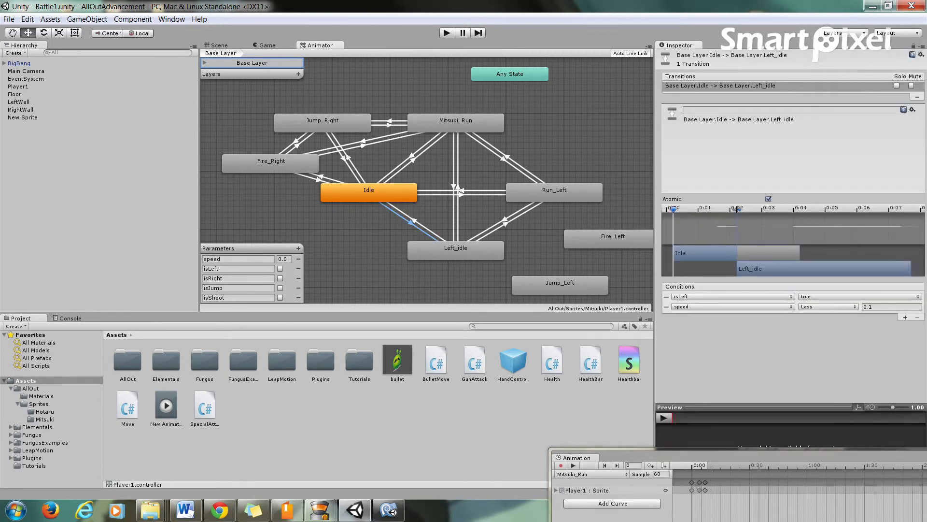
left_click(414, 222)
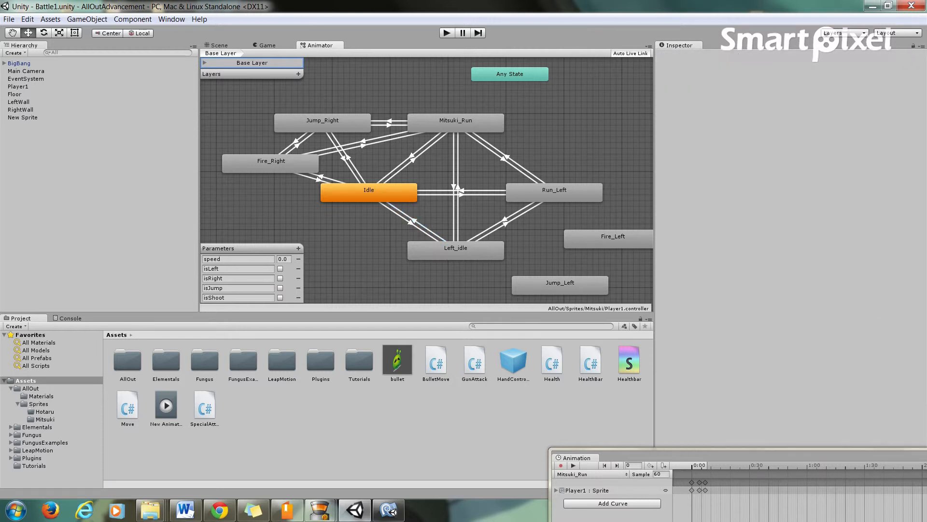
Inspect the Fire_Right state and the condition on its transition back to Idle
left_click(270, 164)
left_click(318, 179)
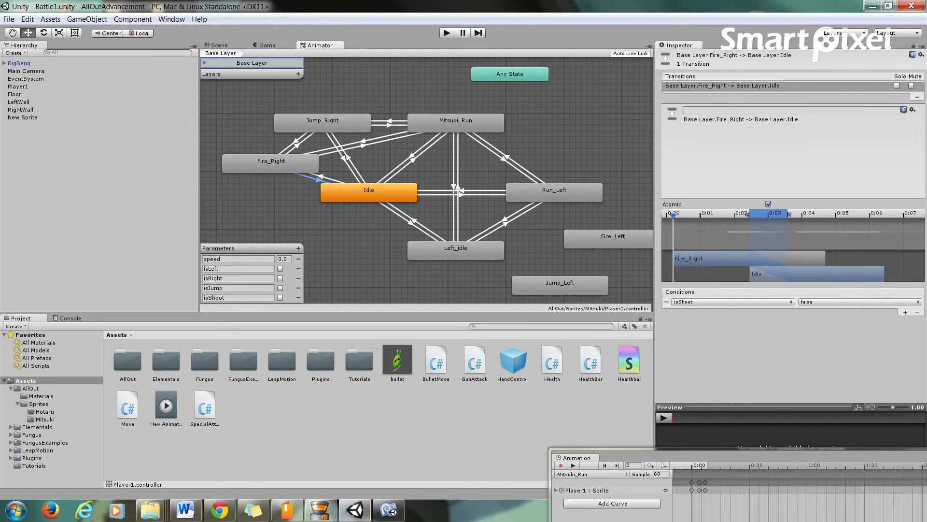
left_click(270, 163)
left_click(308, 177)
Play-test the character's animations by running right and left repeatedly, and stop play mode
key("ctrl+p")
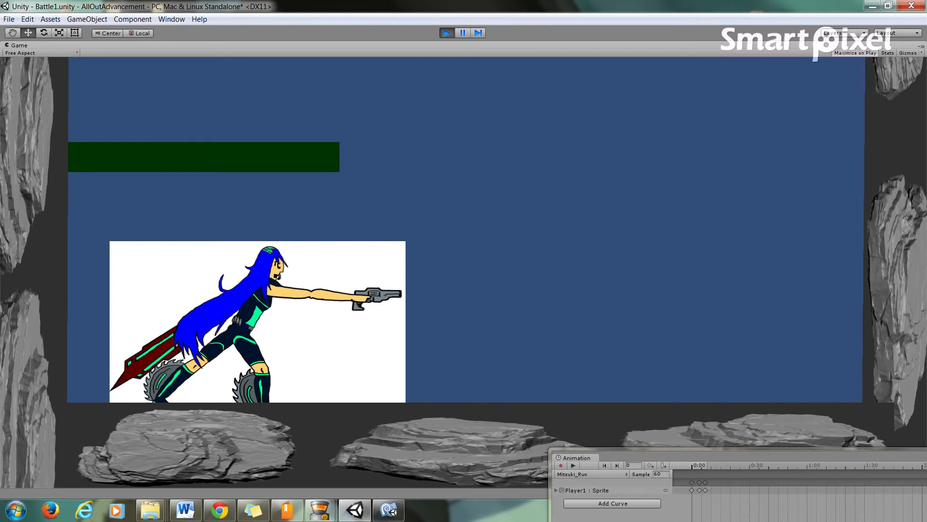
key("Right")
key("Left")
key("Right")
key("Left")
key("Right")
key("Left")
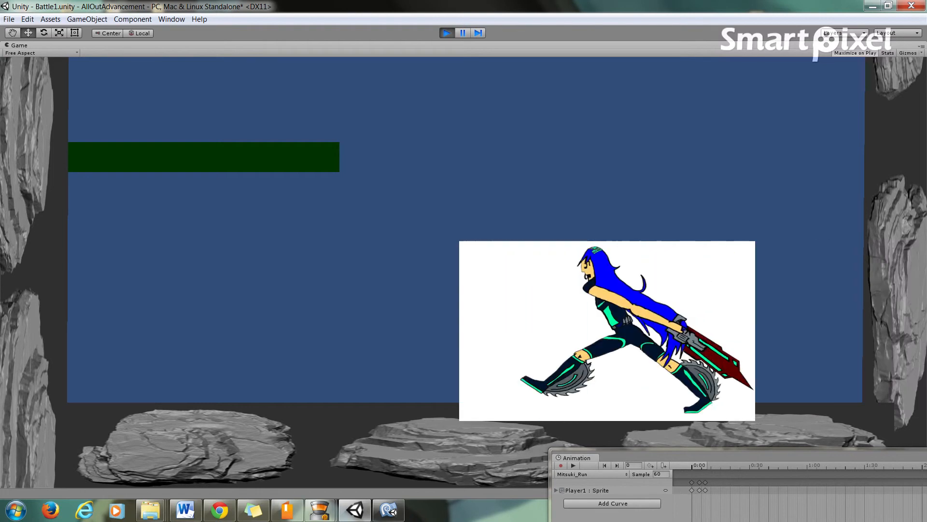
key("Right")
key("Left")
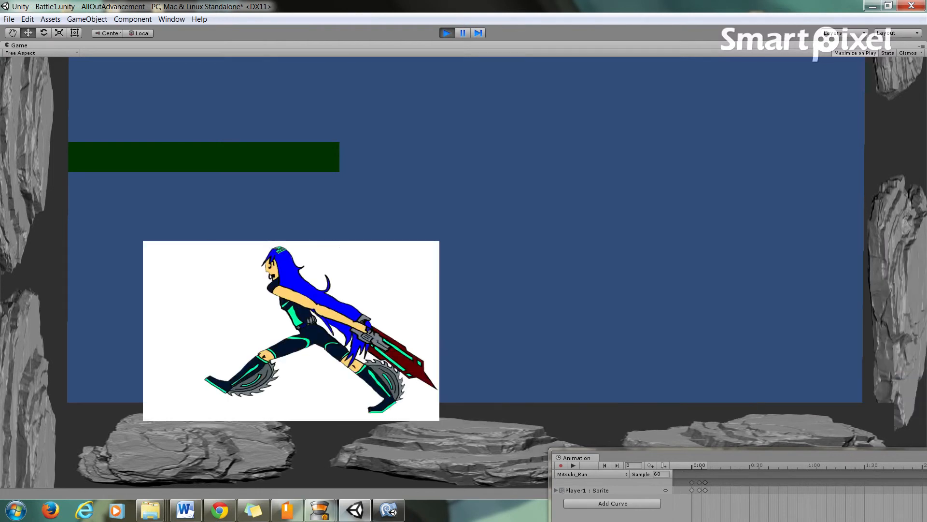
key("Right")
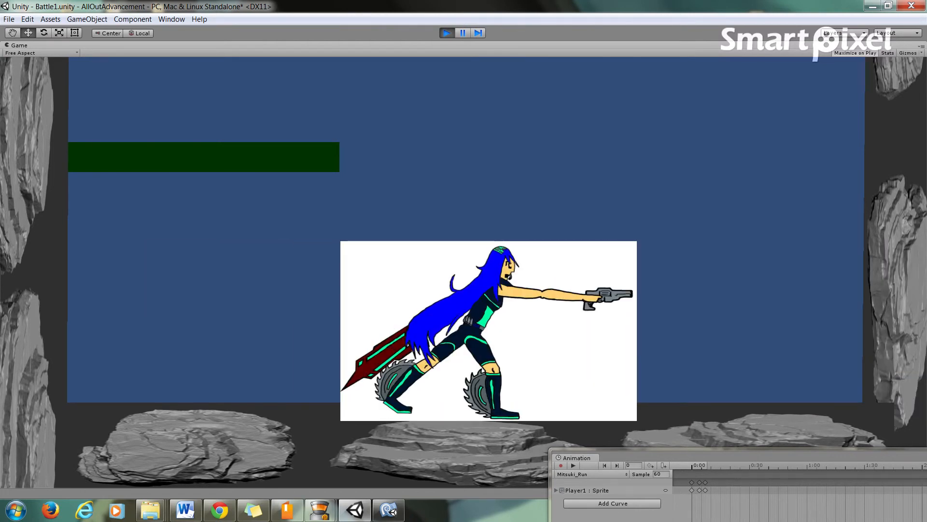
key("Right")
key("Left")
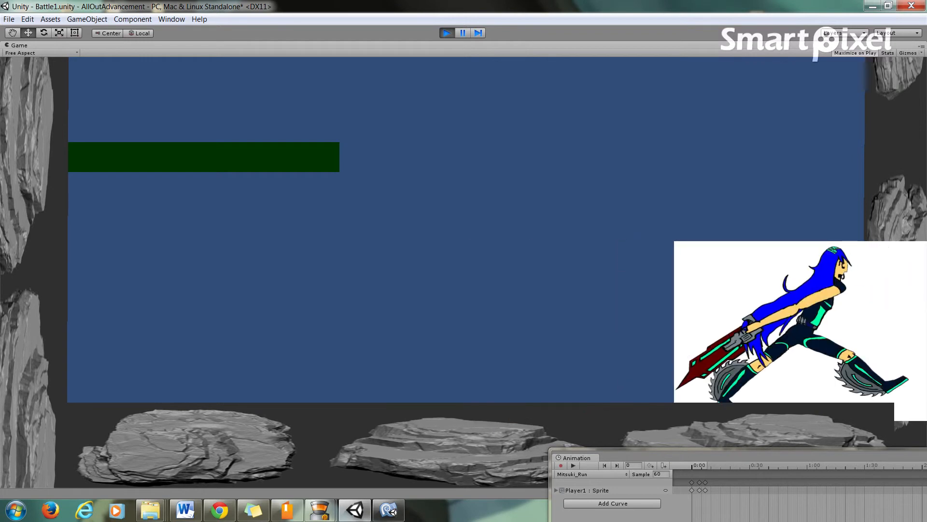
key("Right")
key("Left")
key("Right")
key("Left")
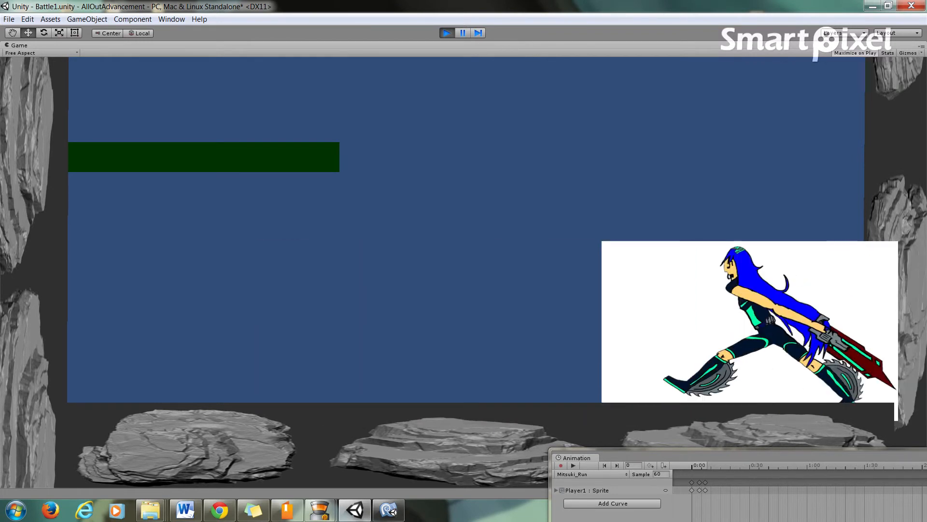
key("Right")
key("Left")
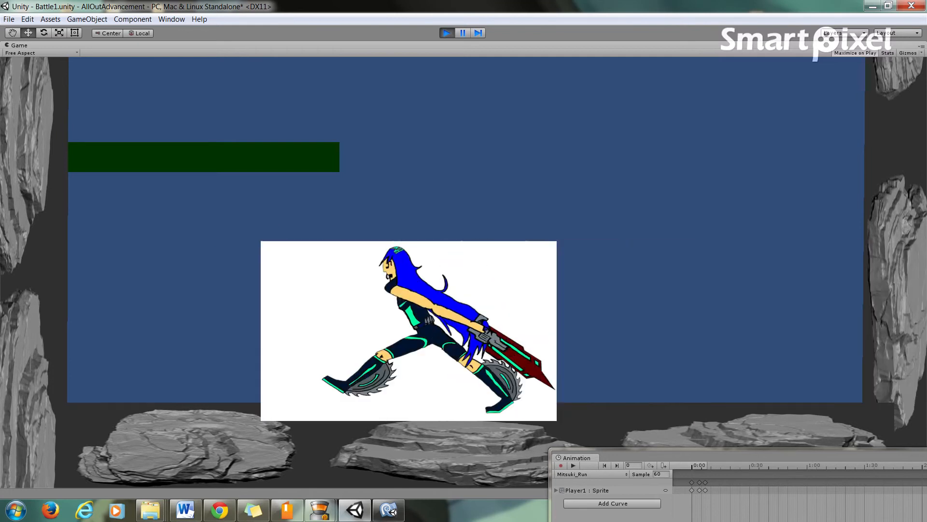
key("Right")
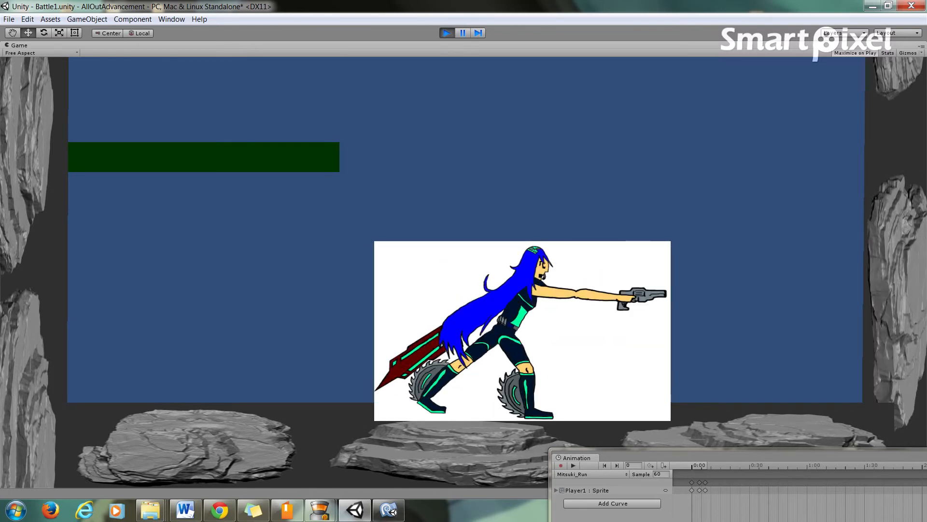
key("ctrl+p")
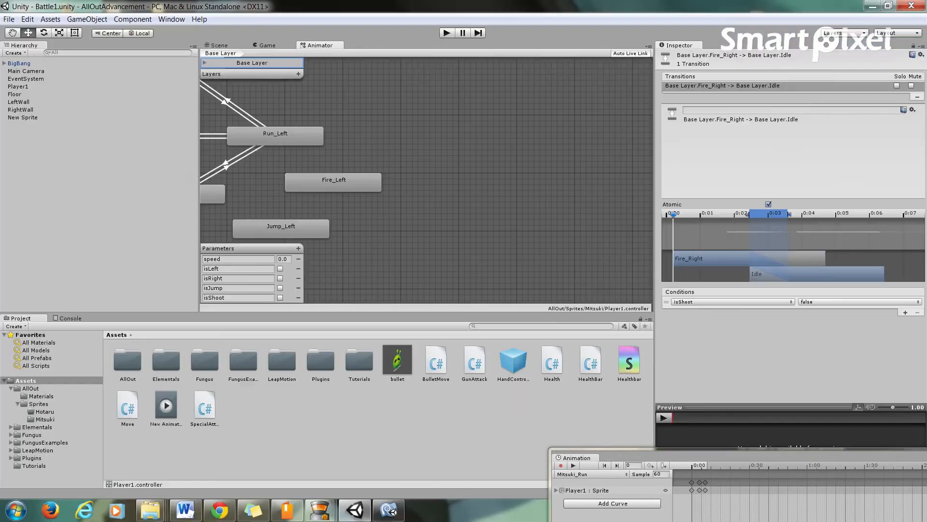
Examine the conditions on the transitions between Mitsuki_Run and Fire_Right and from Mitsuki_Run to Idle
middle_click_drag(353, 145, 597, 227)
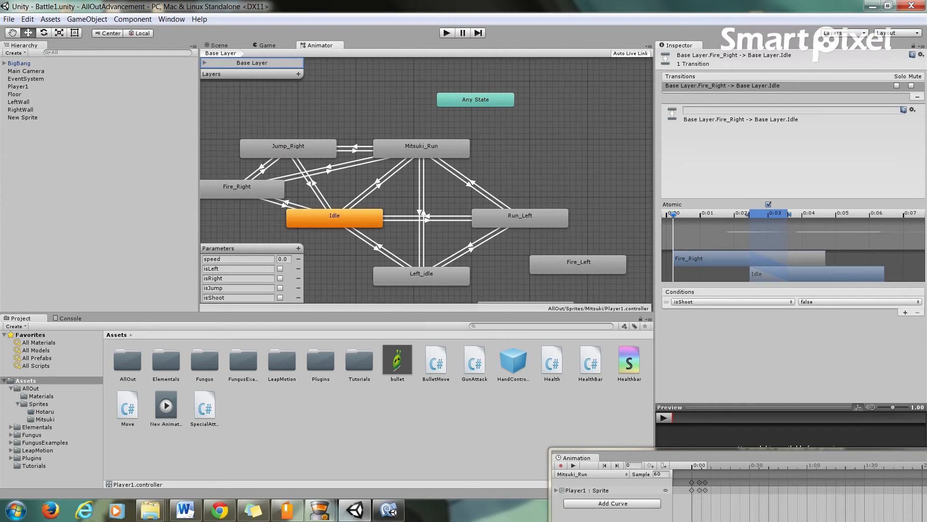
left_click(329, 167)
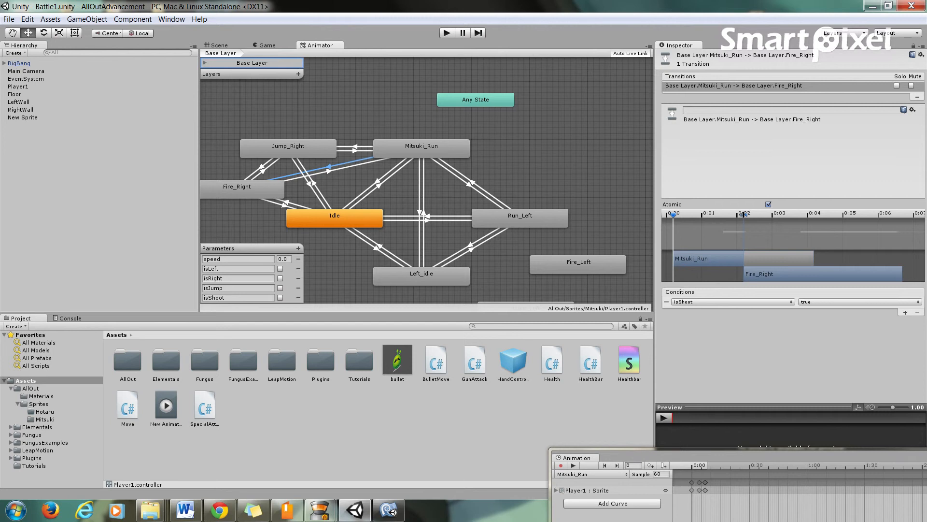
left_click(329, 171)
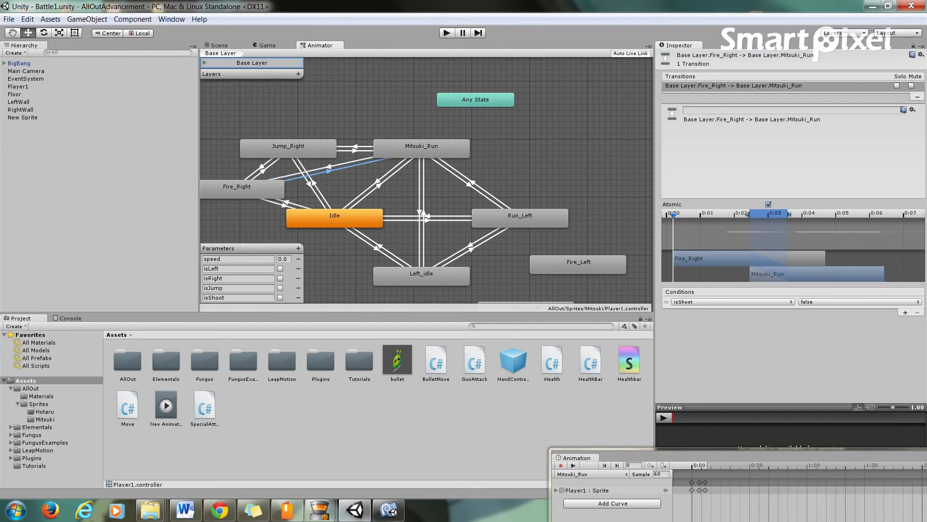
left_click(380, 185)
left_click(377, 181)
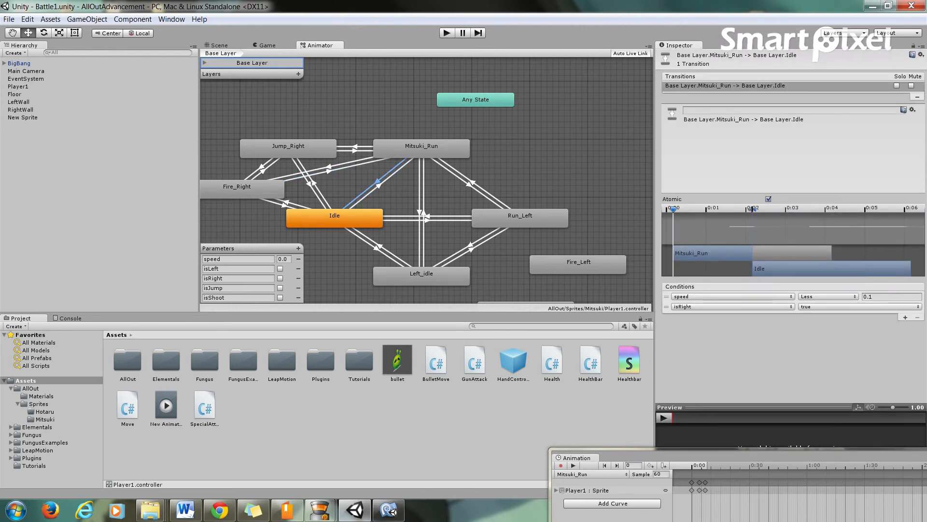
Examine the conditions on the Left_idle to Run_Left transition and the transitions between Mitsuki_Run and Run_Left
left_click(329, 170)
left_click(328, 167)
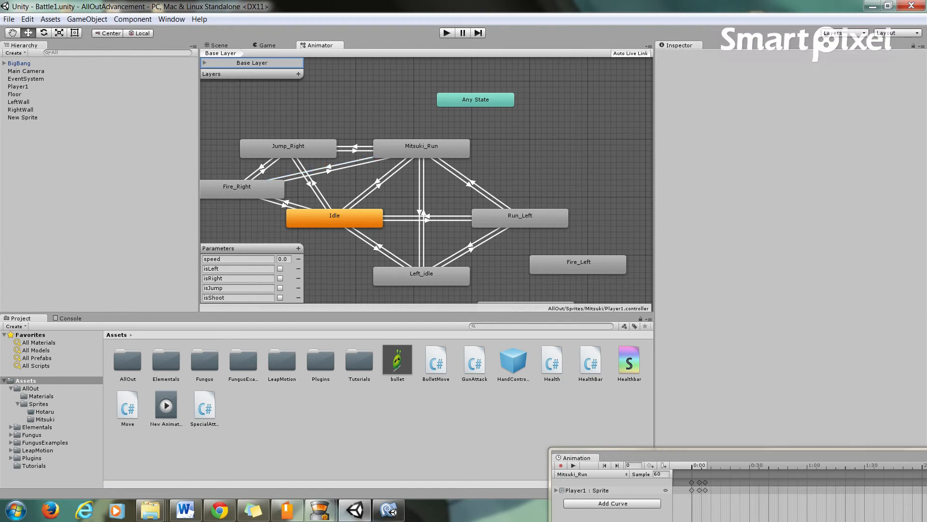
left_click(470, 245)
left_click(472, 249)
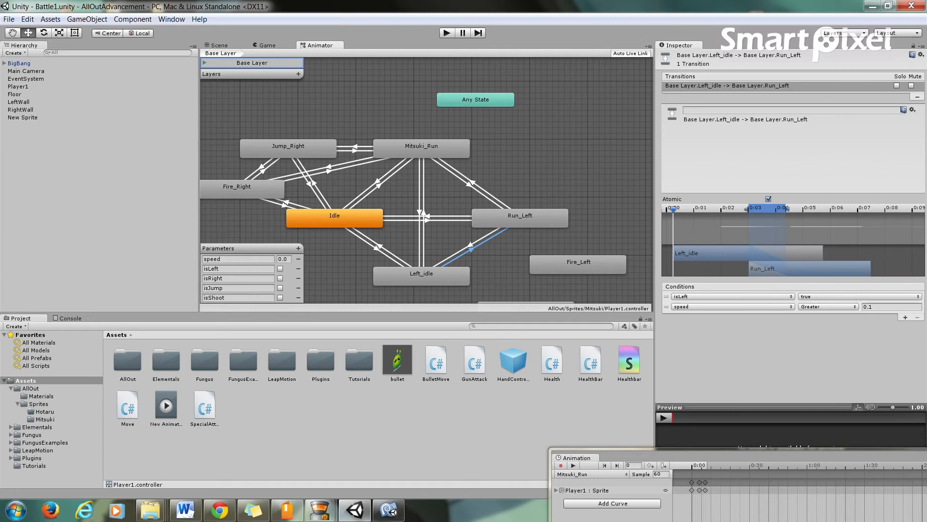
left_click(472, 182)
left_click(469, 184)
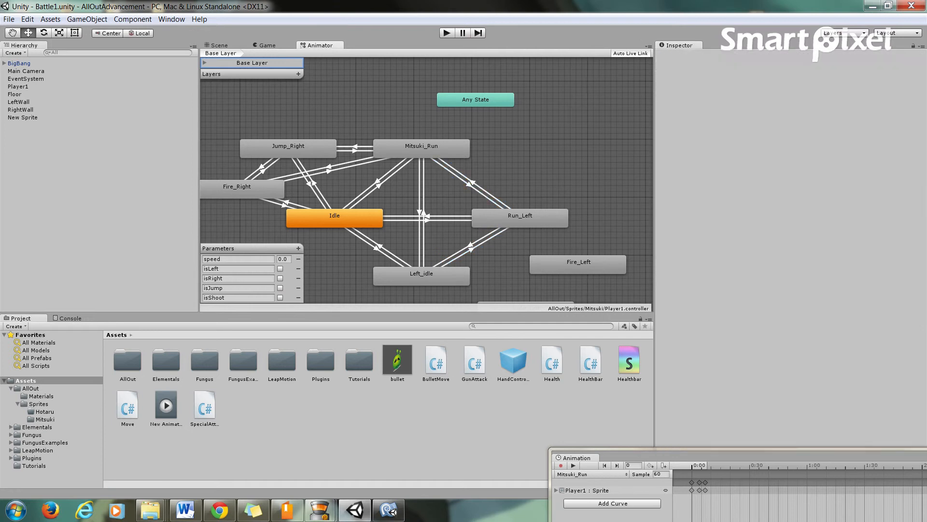
Switch to the scene view, play-test the character by running right and left in quick alternation, and stop play mode
left_click_drag(464, 6, 405, 10)
left_click(832, 6)
left_click(219, 45)
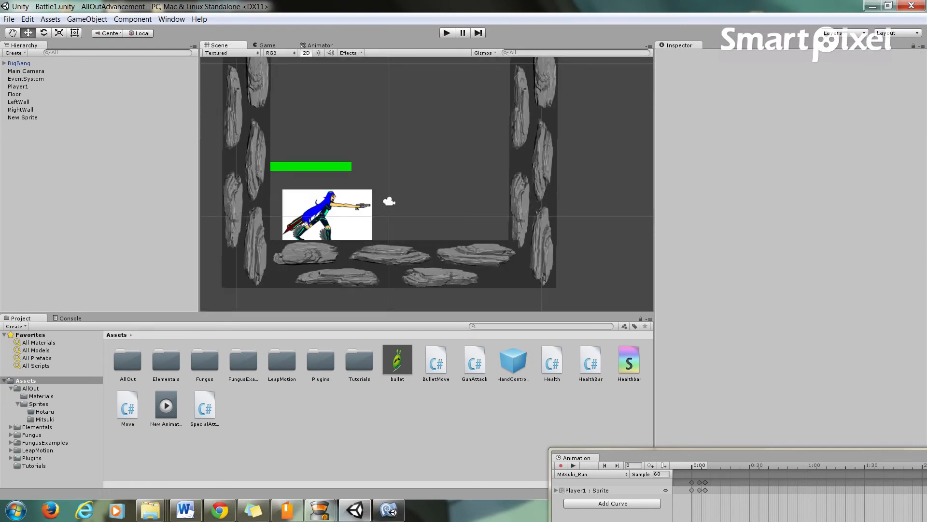
key("ctrl+p")
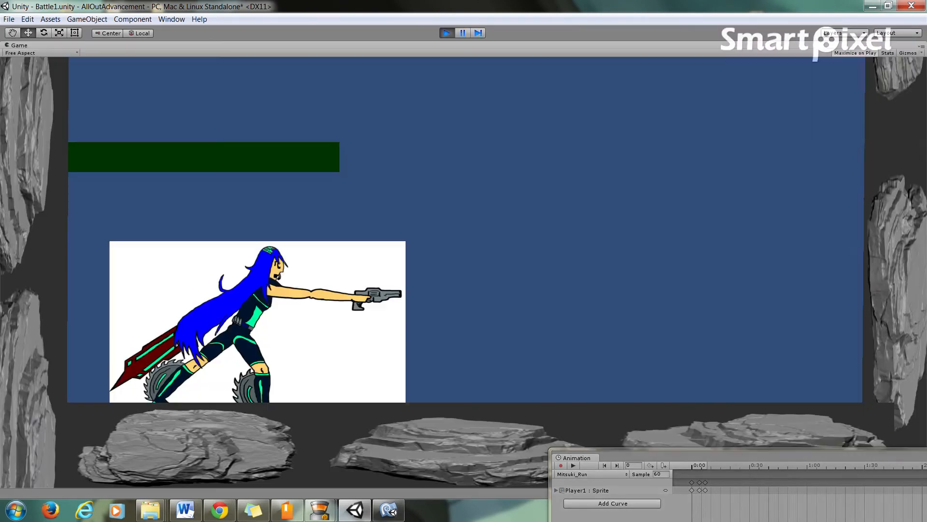
key("Right")
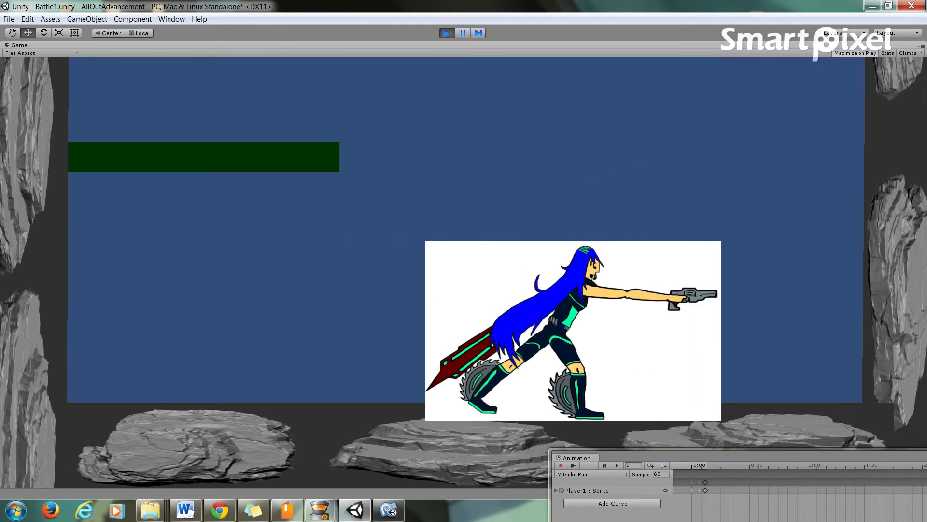
key("Left")
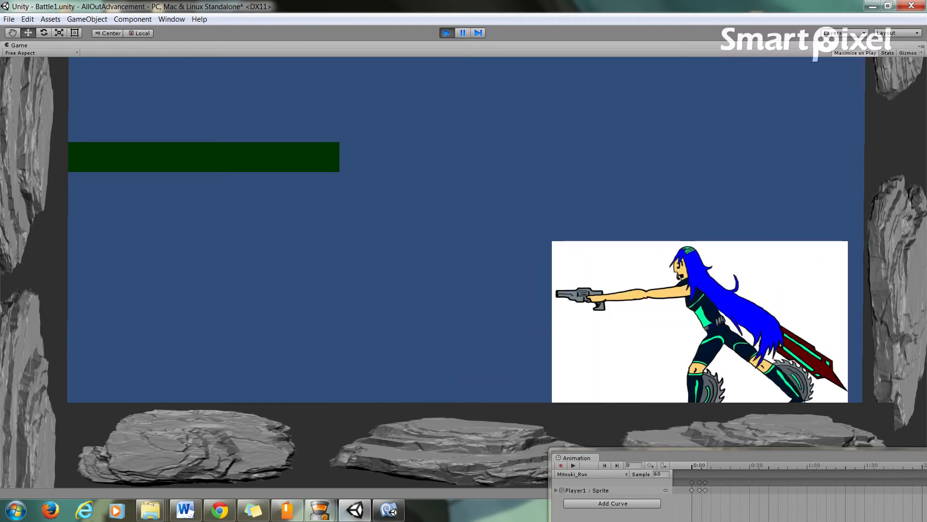
key("Left")
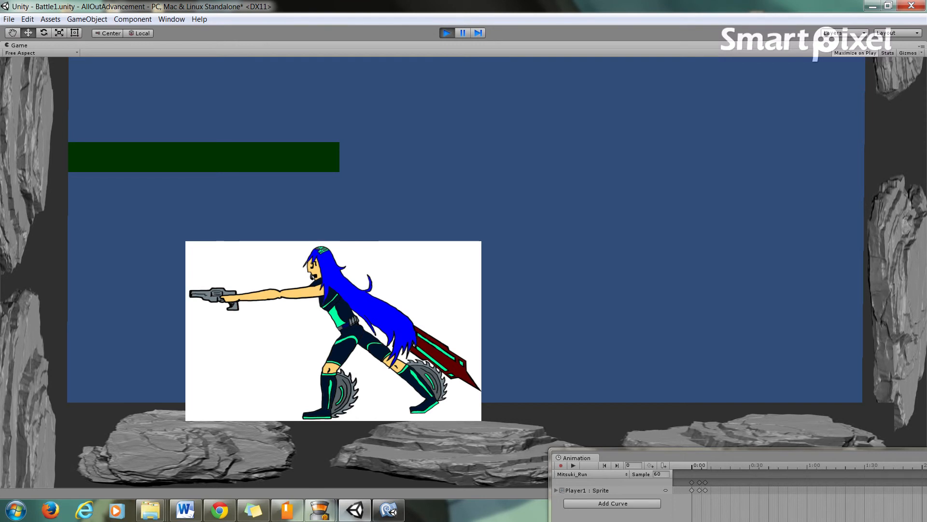
key("Right")
key("Left")
key("Right")
key("Left")
key("Right")
key("Left")
key("Right")
key("Left")
key("Right")
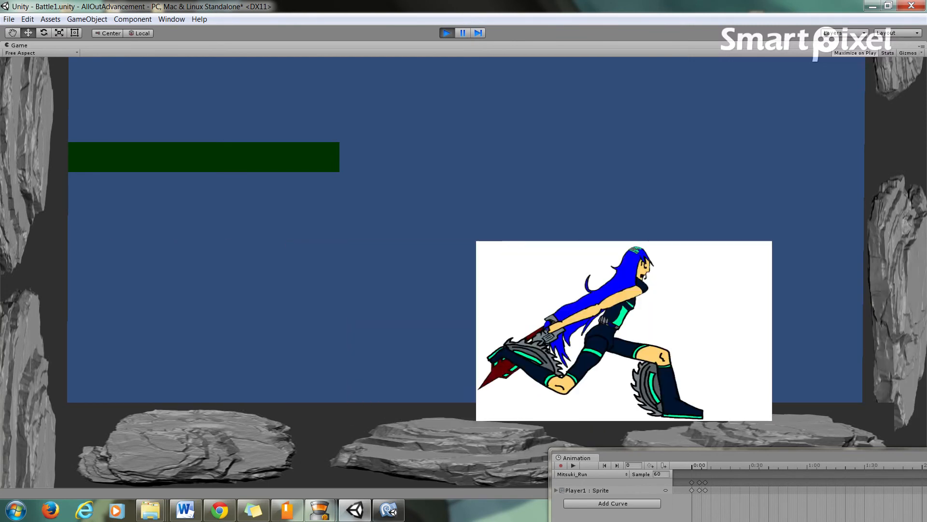
key("Left")
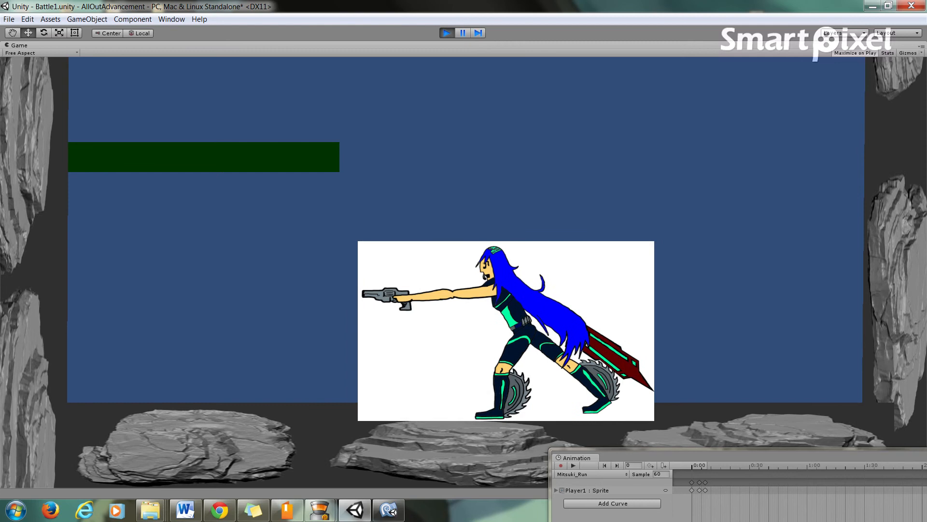
key("Left")
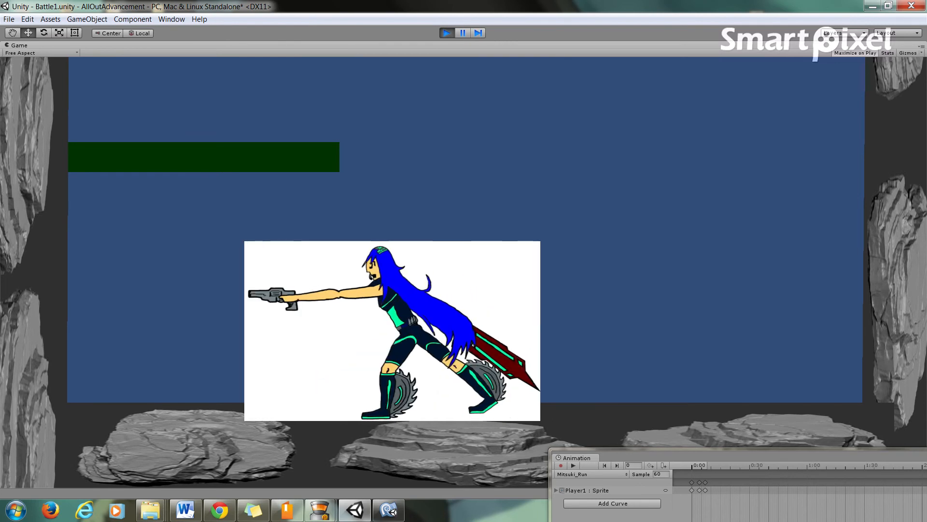
key("ctrl+p")
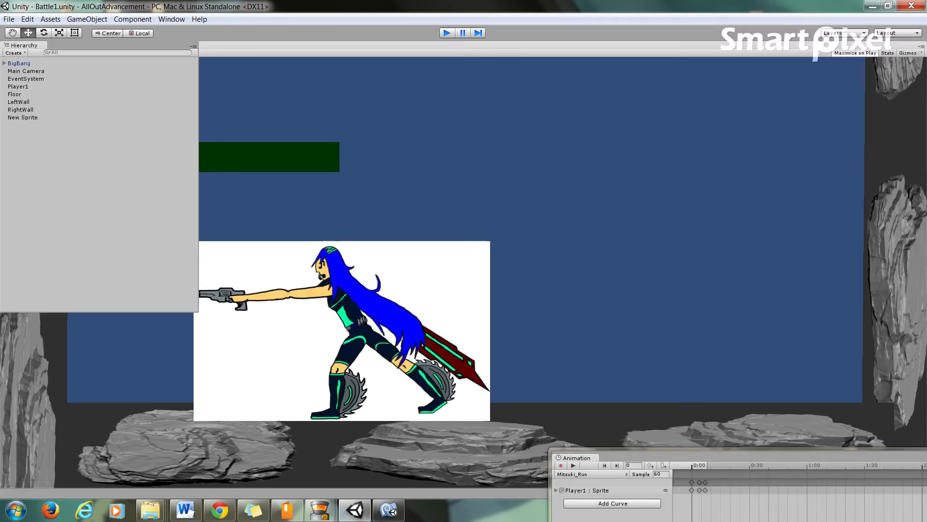
left_click_drag(463, 6, 426, 69)
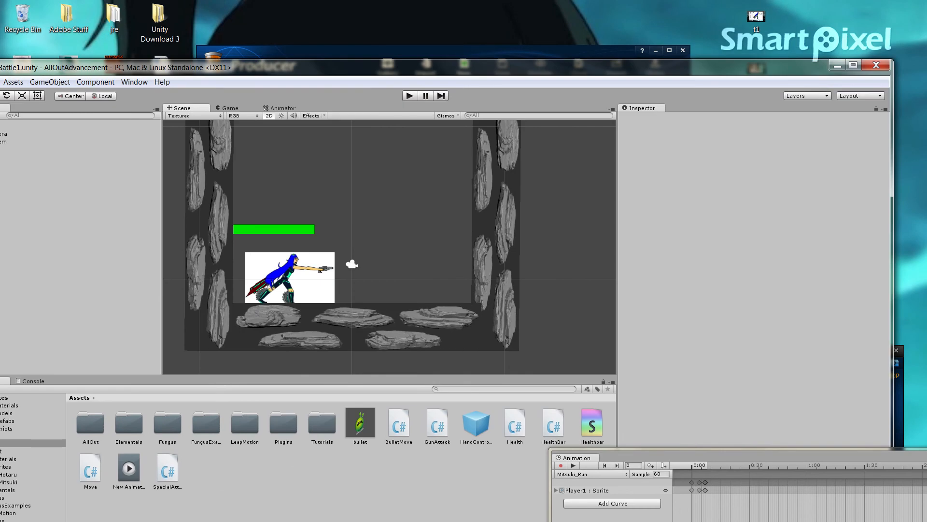
left_click(853, 65)
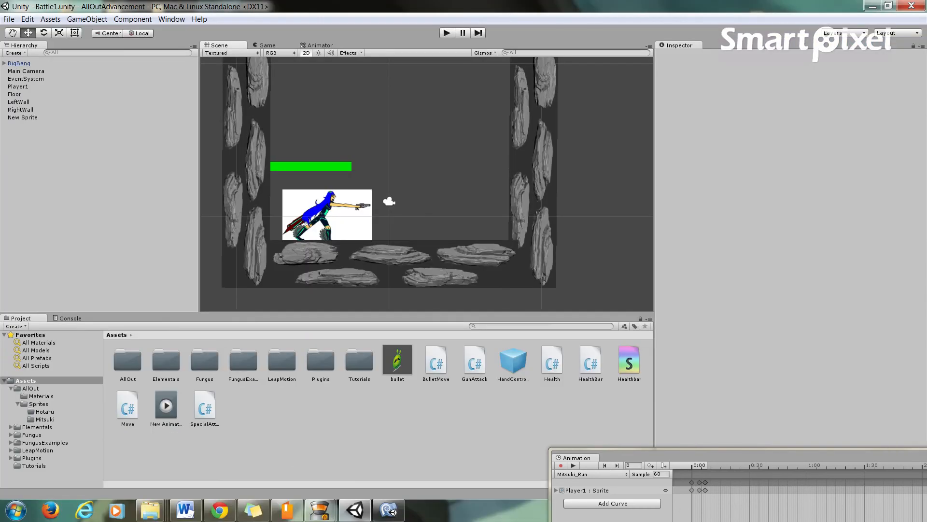
Return to the animator graph and review the transitions linking Idle, Left_idle, Mitsuki_Run and Run_Left
left_click(319, 45)
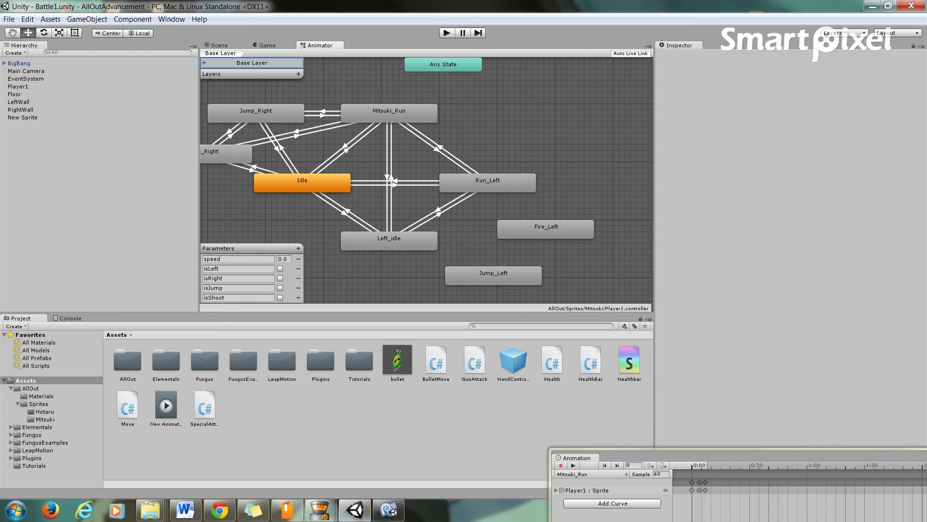
left_click(430, 217)
Return to the scene view, play-test the character's left and right turns once more, and stop play mode
key("ctrl+1")
key("ctrl+p")
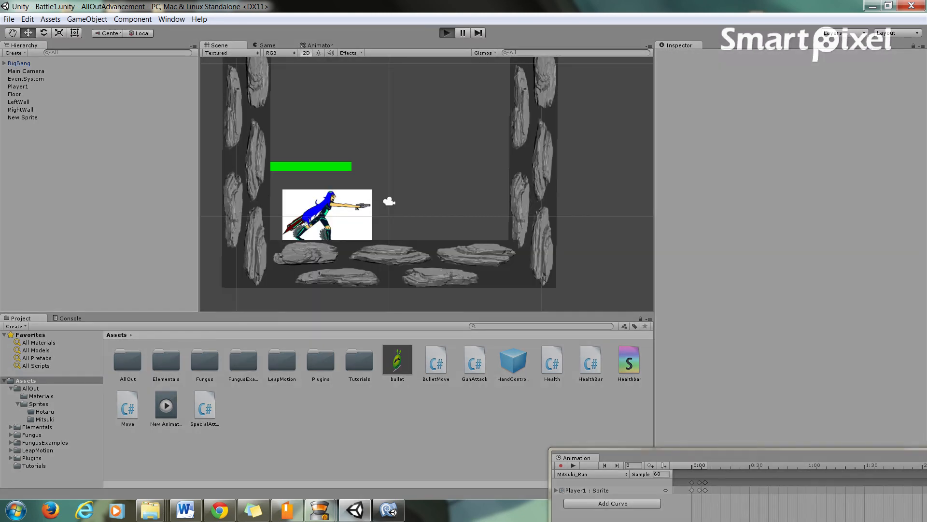
key("Right")
key("Left")
key("Right")
key("Left")
key("Right")
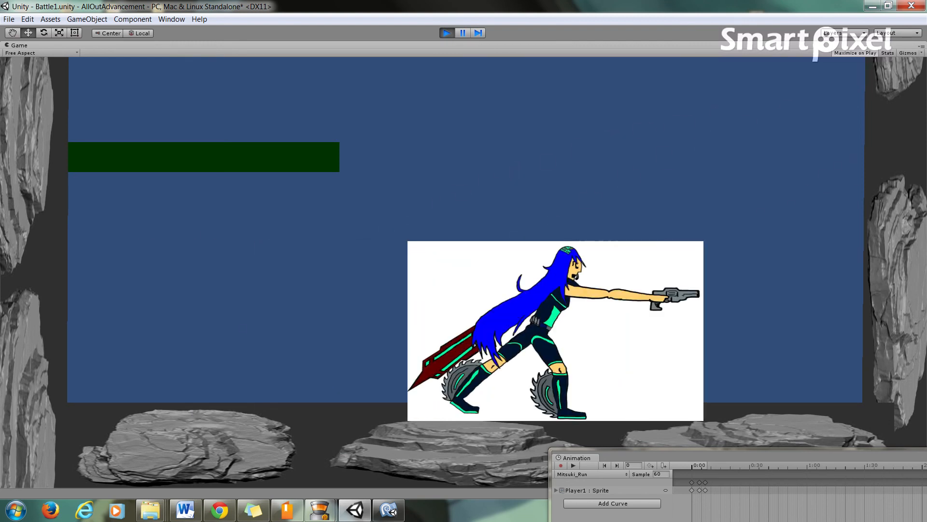
key("Right")
key("Left")
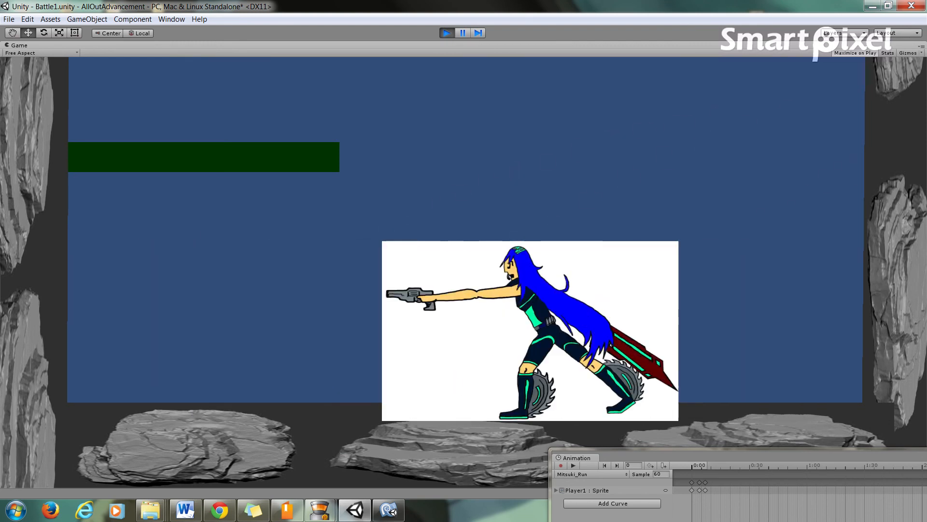
key("ctrl+p")
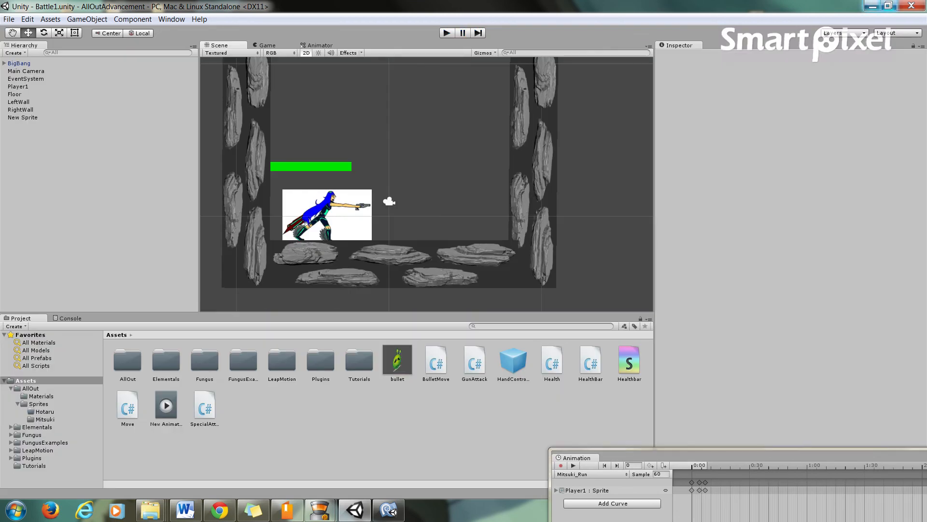
left_click_drag(464, 6, 345, 35)
left_click(772, 31)
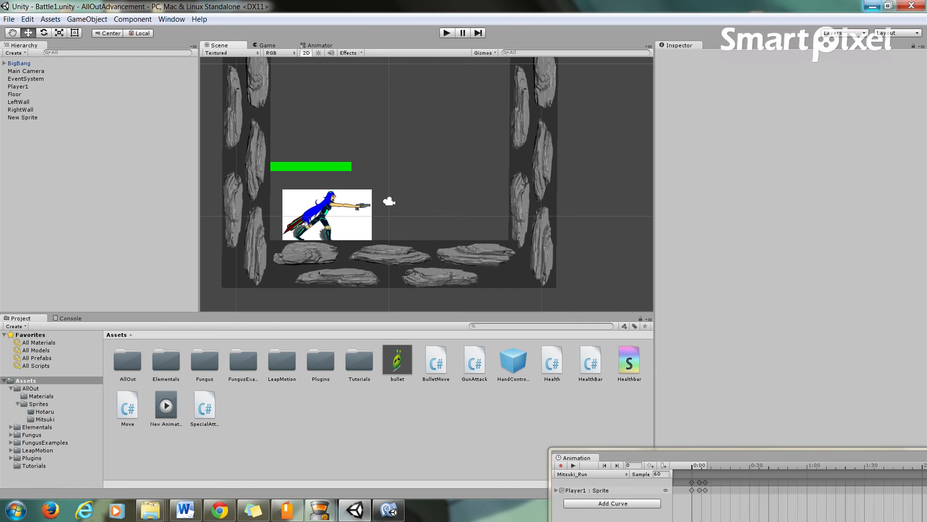